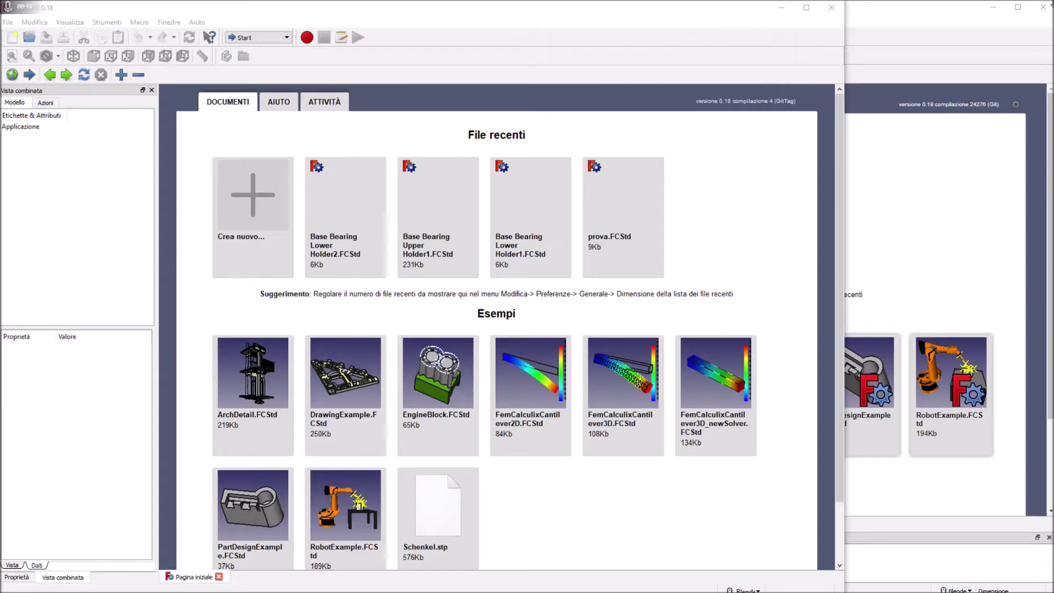
Minimise the FreeCAD 0.19 window so the Valve Plate PDF drawing shows beside the start page
{"action": "left_click", "coordinate": [993, 7]}
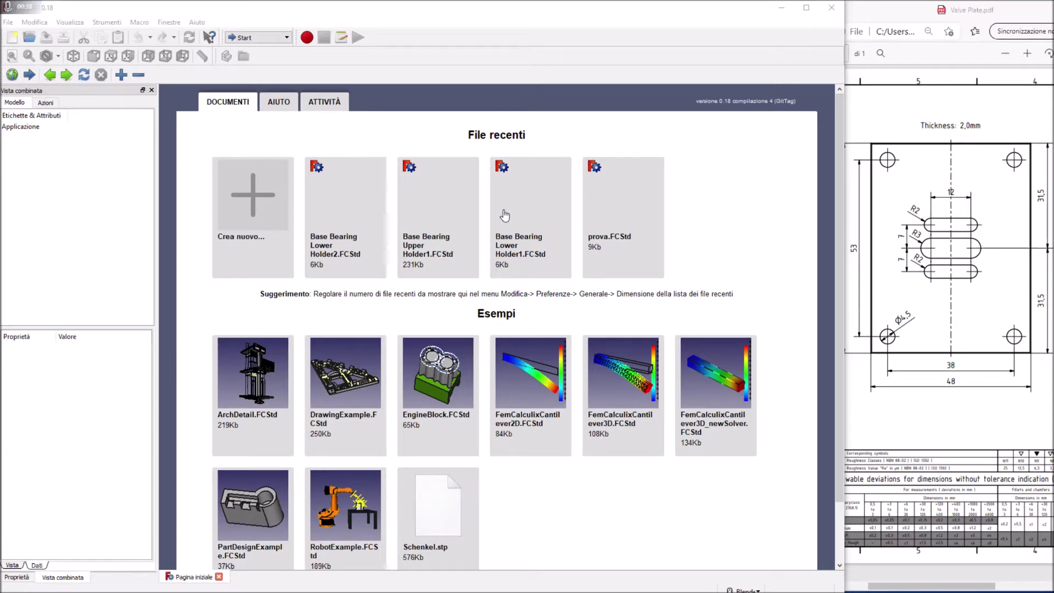
Open the Base Bearing Upper Holder1 recent file, select the holder and switch to the Part workbench
{"action": "left_click", "coordinate": [425, 245]}
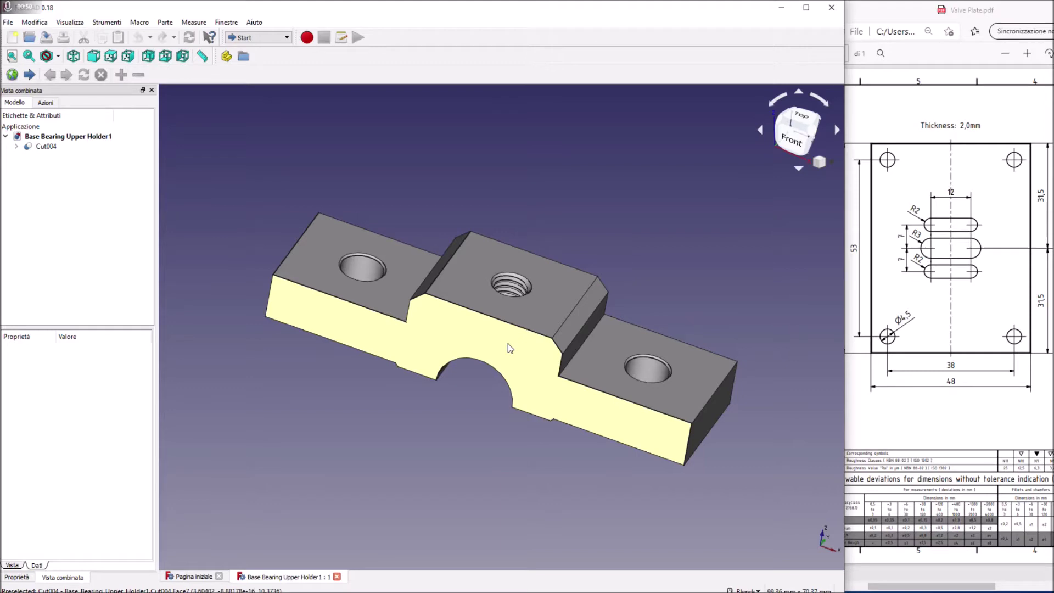
{"action": "left_click", "coordinate": [444, 335]}
{"action": "left_click", "coordinate": [286, 37]}
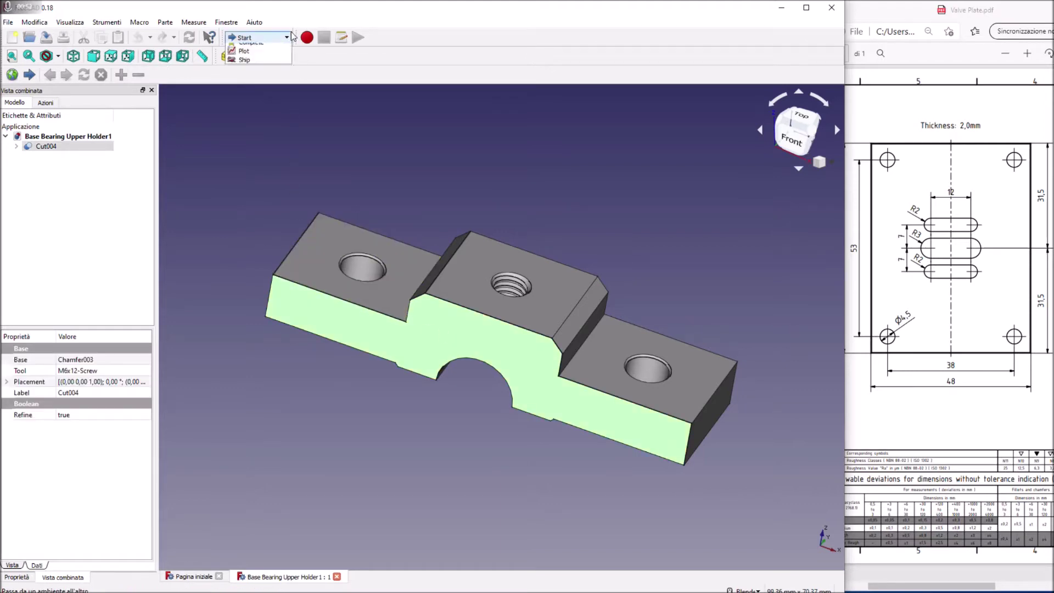
{"action": "left_click", "coordinate": [253, 149]}
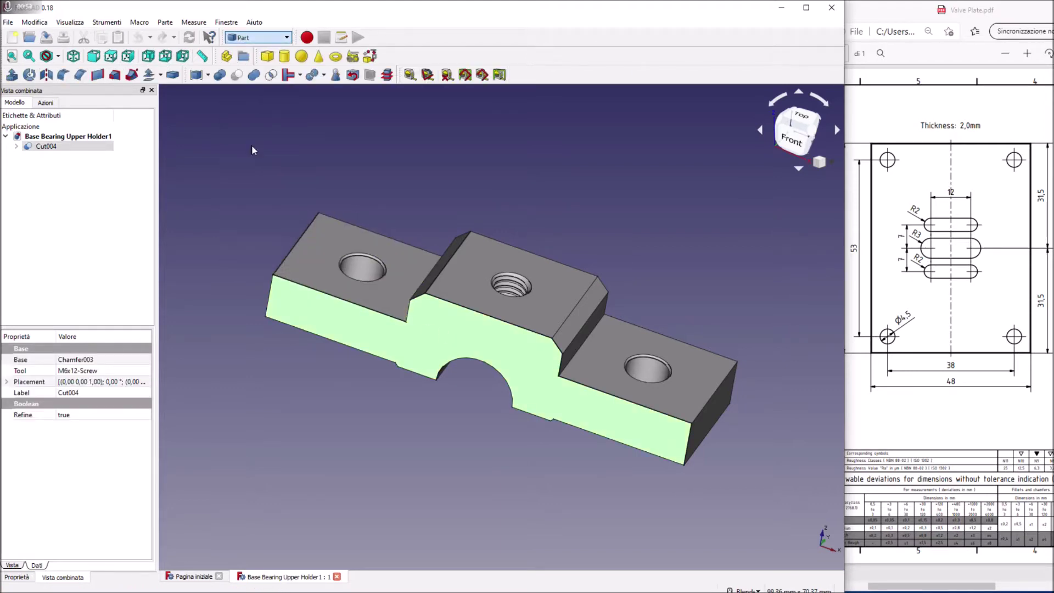
Set the holder's Aspetto material to Oro (gold), then deselect it to show the finish
{"action": "right_click", "coordinate": [445, 337]}
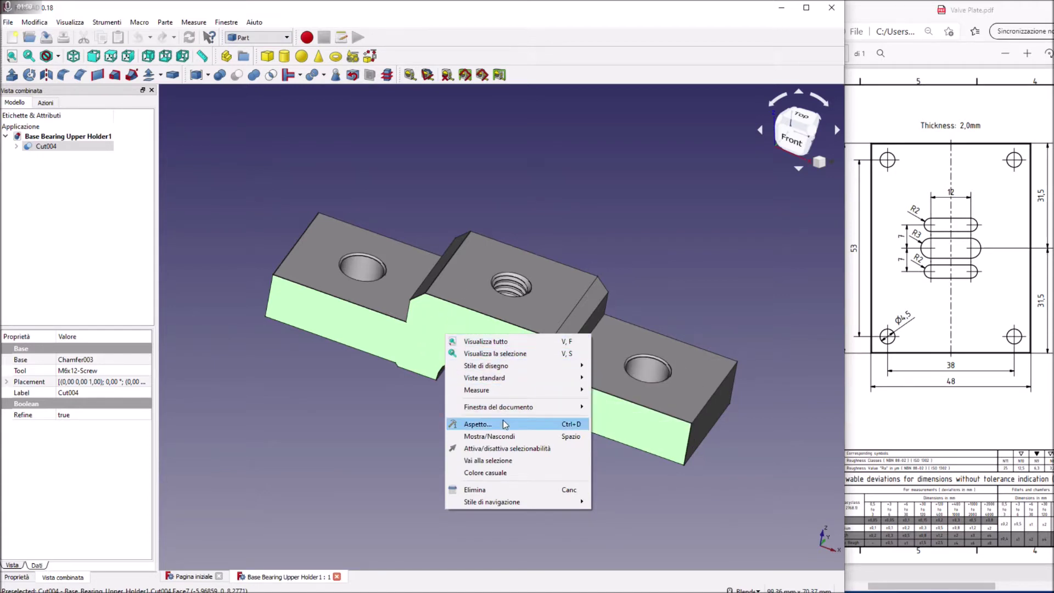
{"action": "left_click", "coordinate": [484, 426]}
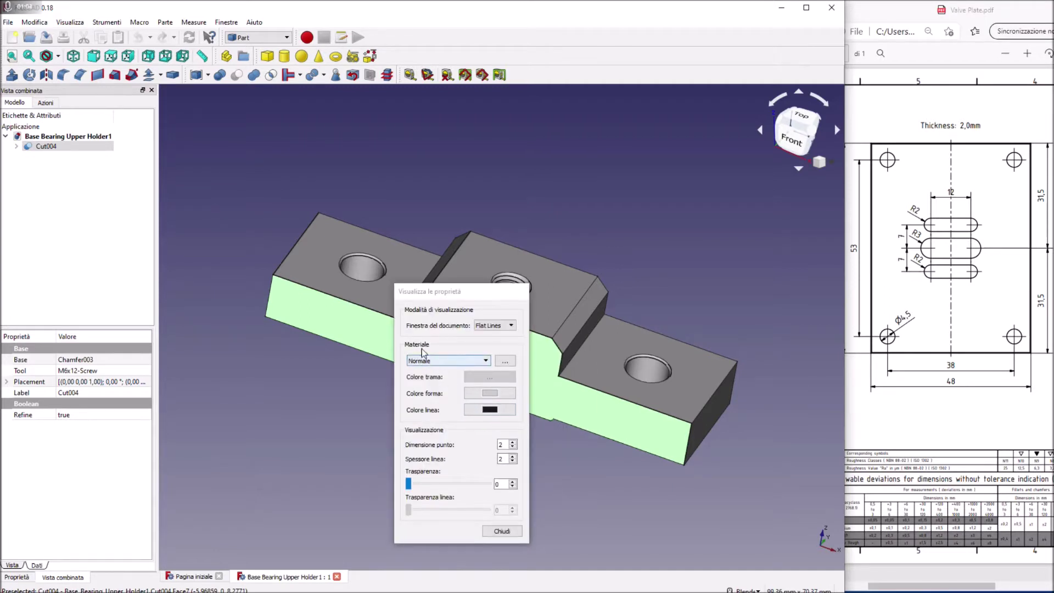
{"action": "left_click", "coordinate": [445, 361]}
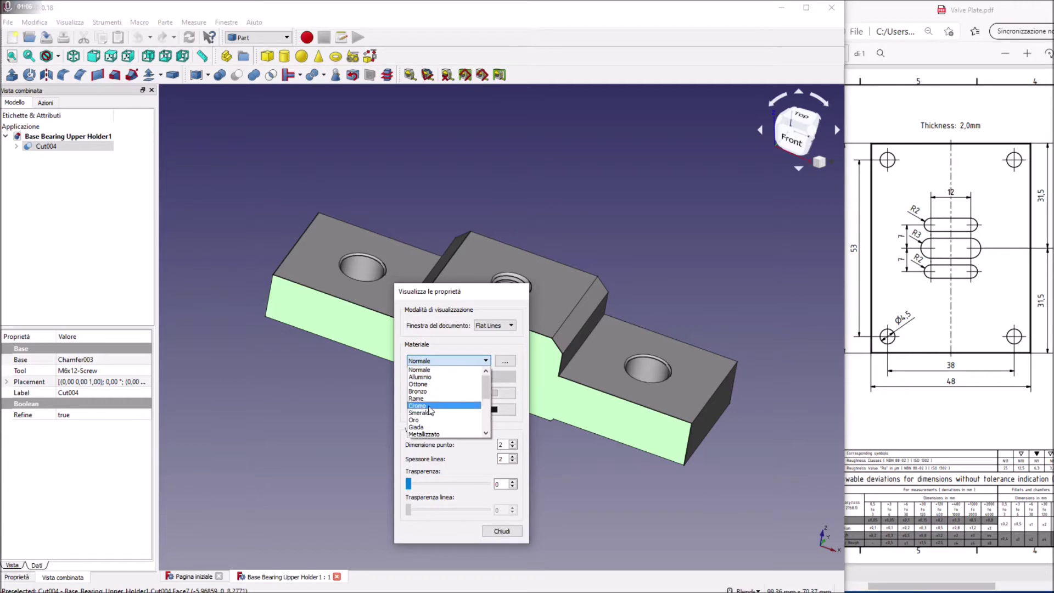
{"action": "left_click", "coordinate": [427, 420]}
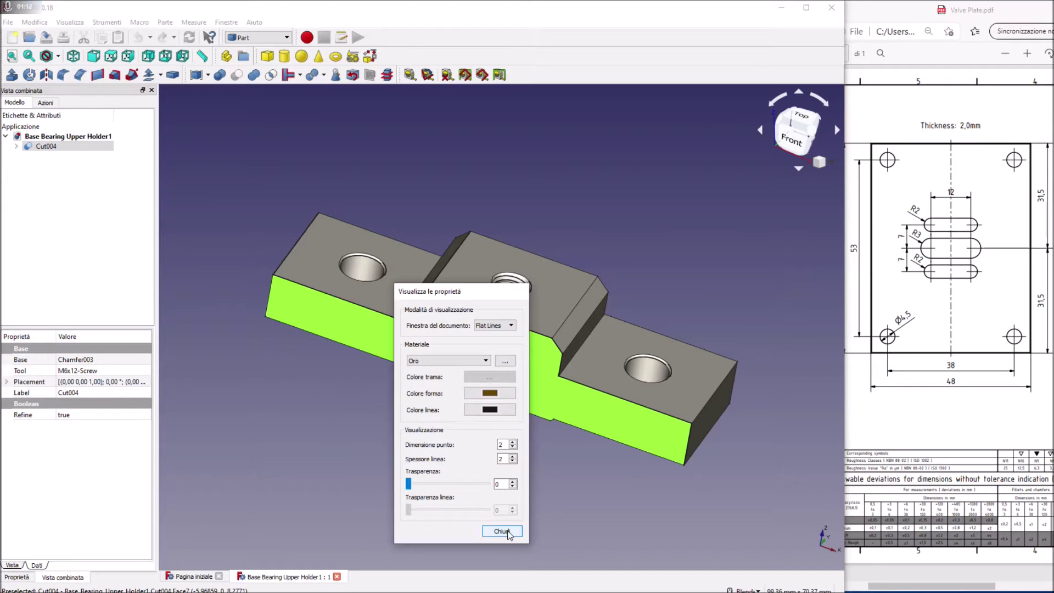
{"action": "left_click", "coordinate": [502, 531]}
{"action": "left_click", "coordinate": [523, 493]}
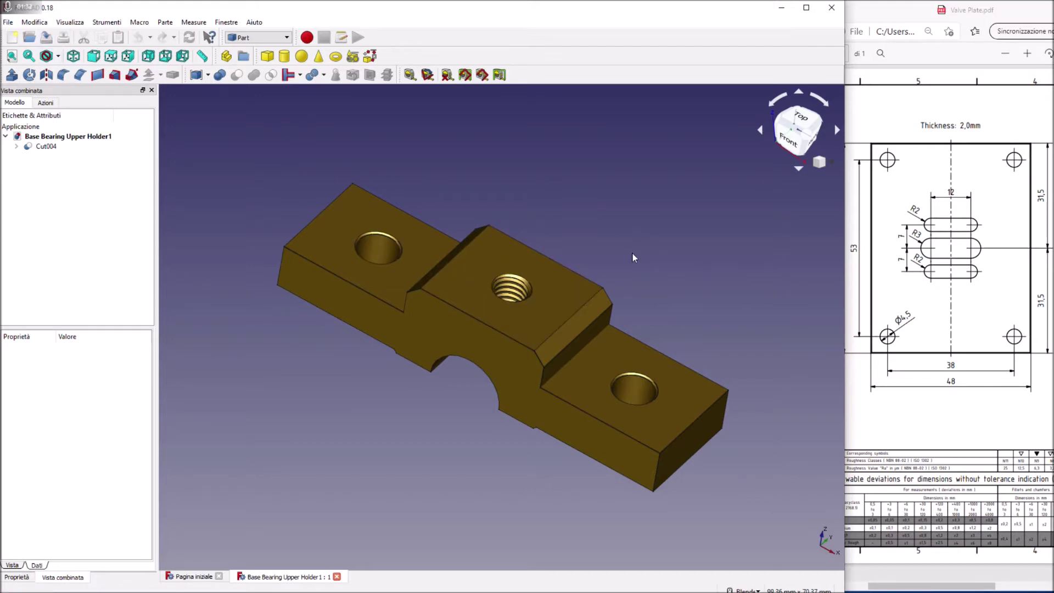
{"action": "right_click", "coordinate": [543, 312]}
{"action": "mouse_move", "coordinate": [582, 351]}
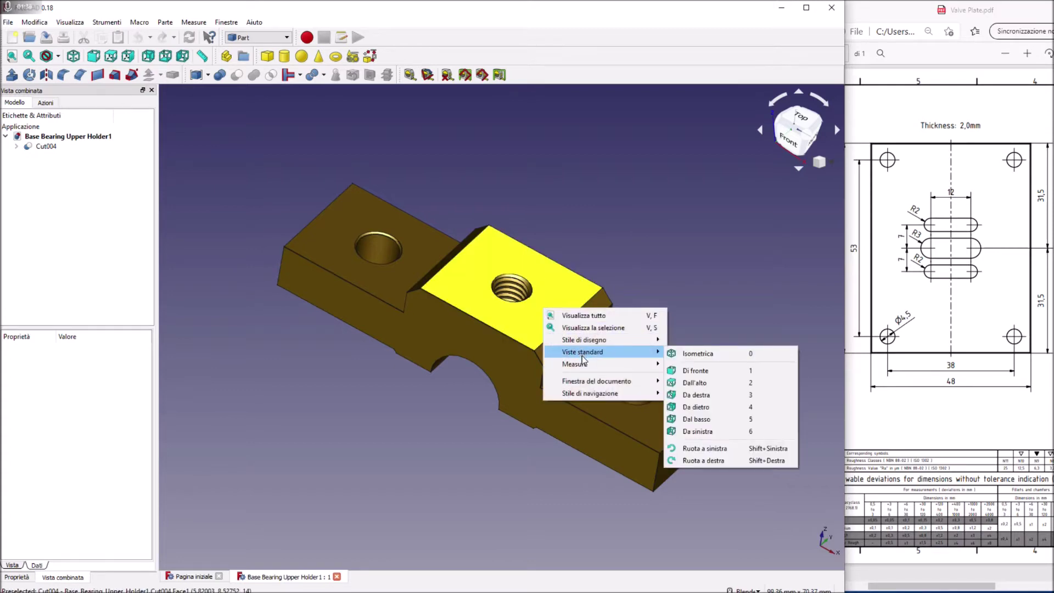
{"action": "left_click", "coordinate": [536, 322]}
{"action": "right_click", "coordinate": [533, 317]}
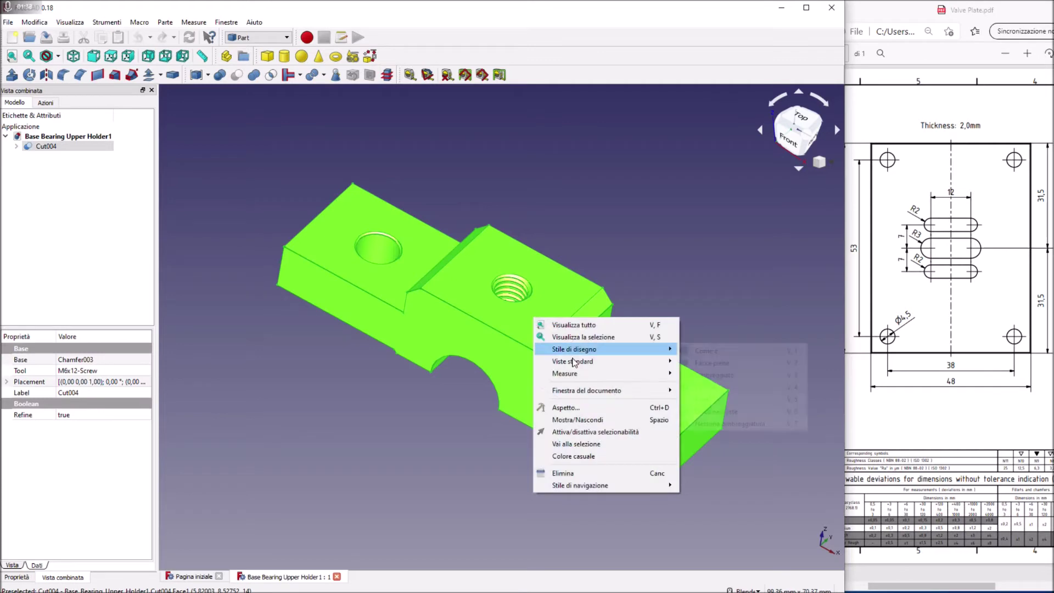
{"action": "left_click", "coordinate": [584, 408]}
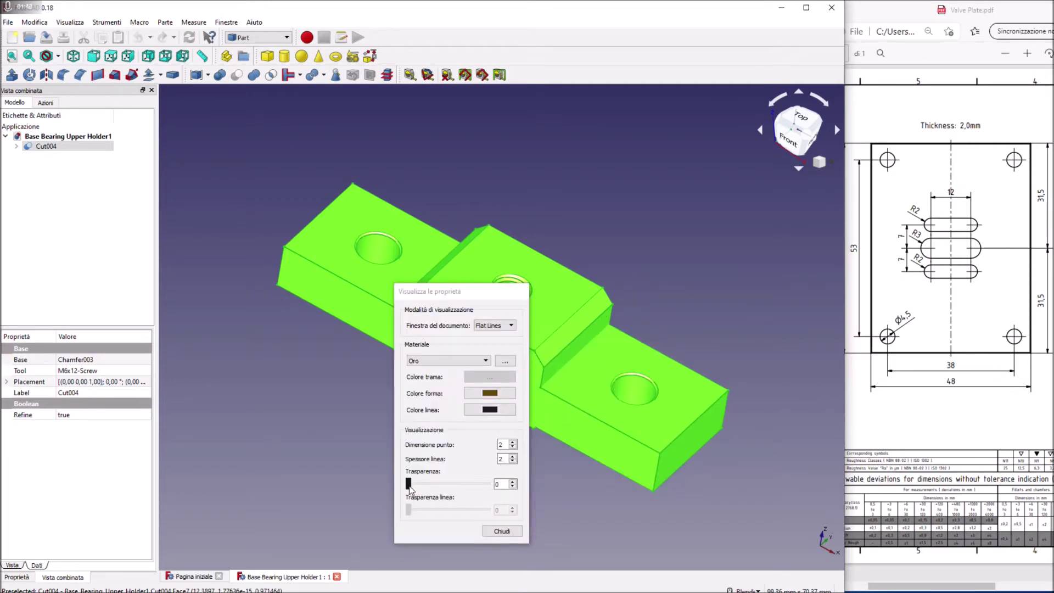
{"action": "left_click_drag", "start_coordinate": [409, 484], "coordinate": [448, 484]}
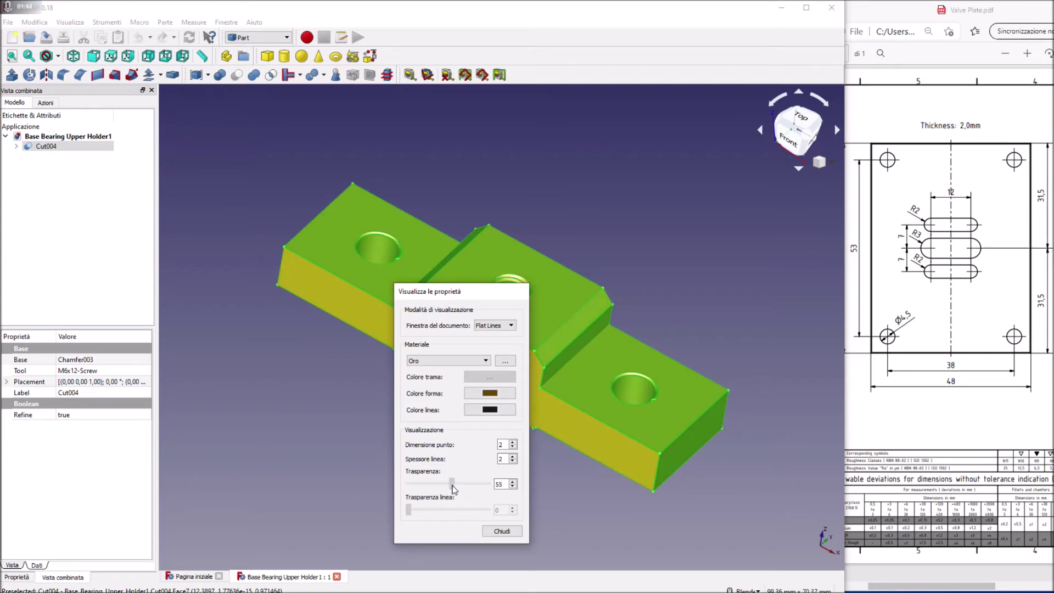
{"action": "left_click", "coordinate": [497, 531]}
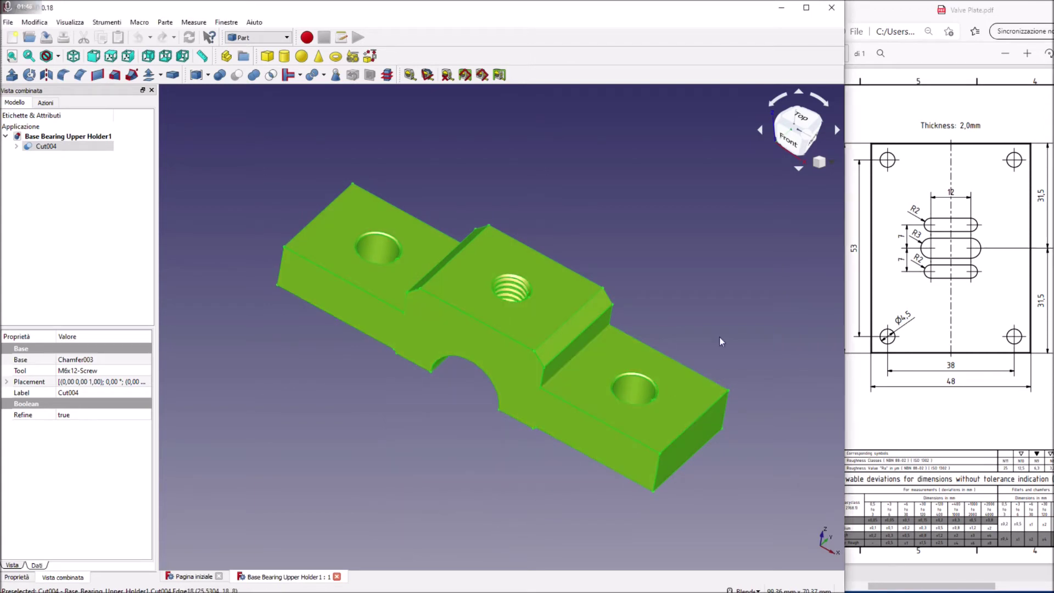
{"action": "left_click", "coordinate": [721, 341]}
{"action": "middle_click_drag", "start_coordinate": [735, 310], "coordinate": [687, 247]}
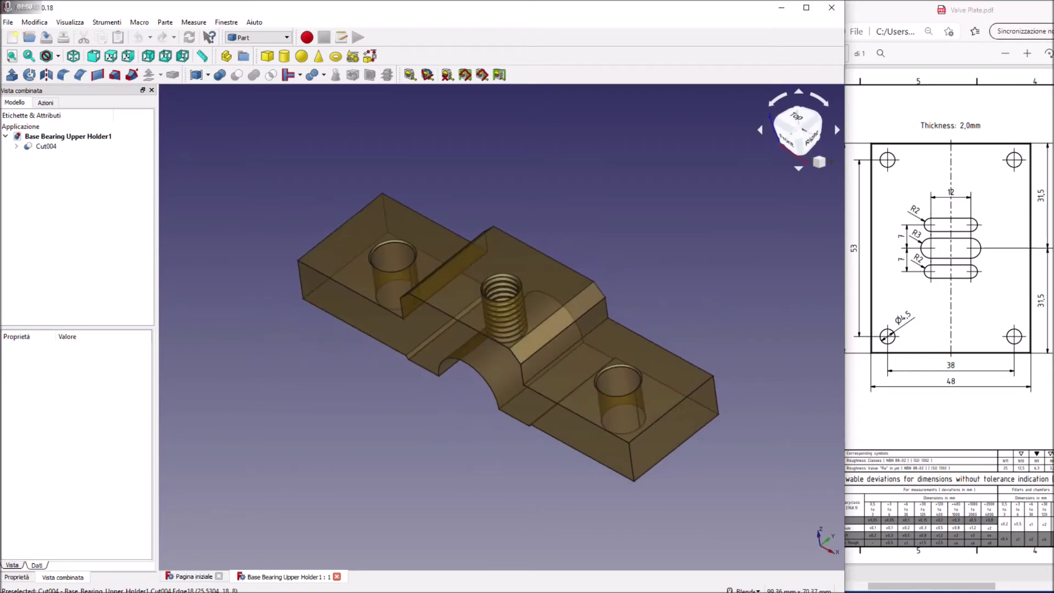
{"action": "left_click", "coordinate": [549, 282]}
{"action": "right_click", "coordinate": [550, 284]}
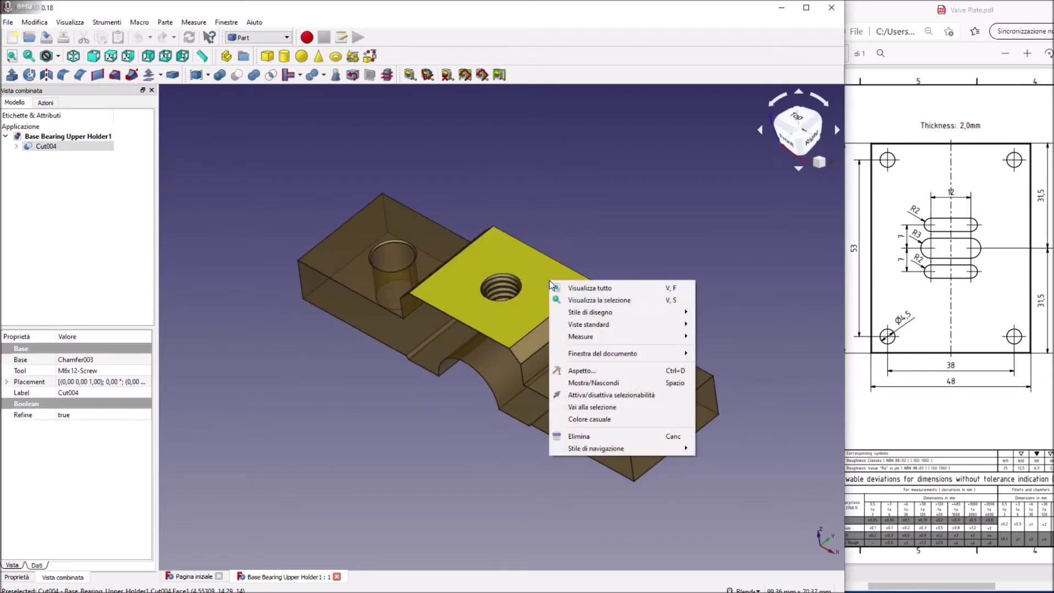
{"action": "left_click", "coordinate": [581, 371]}
{"action": "mouse_move", "coordinate": [408, 484]}
{"action": "left_mouse_down"}
{"action": "mouse_move", "coordinate": [452, 485]}
{"action": "mouse_move", "coordinate": [408, 484]}
{"action": "left_mouse_up"}
{"action": "left_click", "coordinate": [502, 531]}
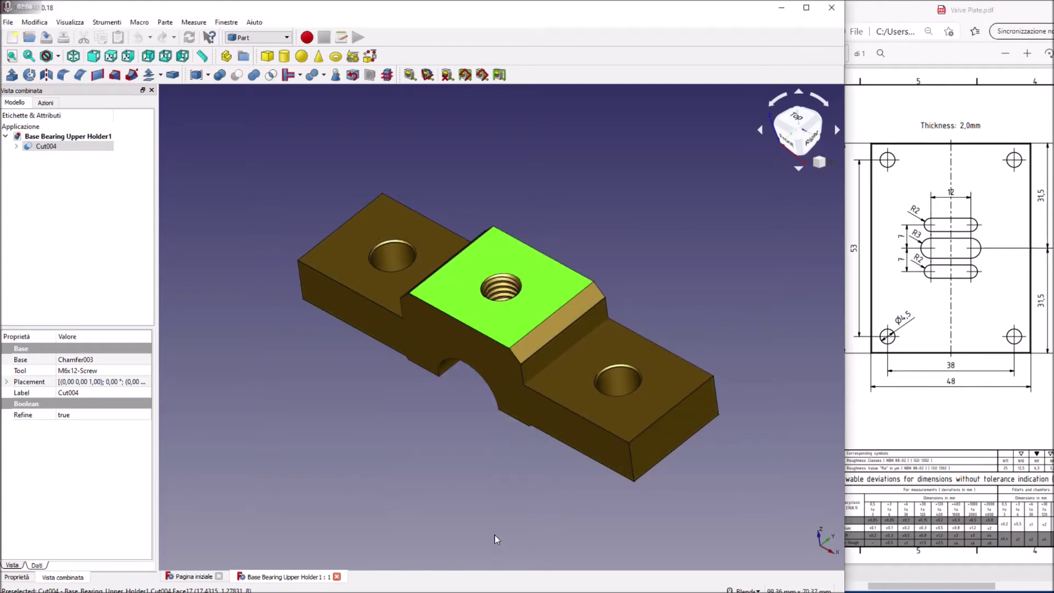
{"action": "left_click", "coordinate": [549, 494]}
{"action": "middle_click_drag", "start_coordinate": [549, 357], "coordinate": [555, 351]}
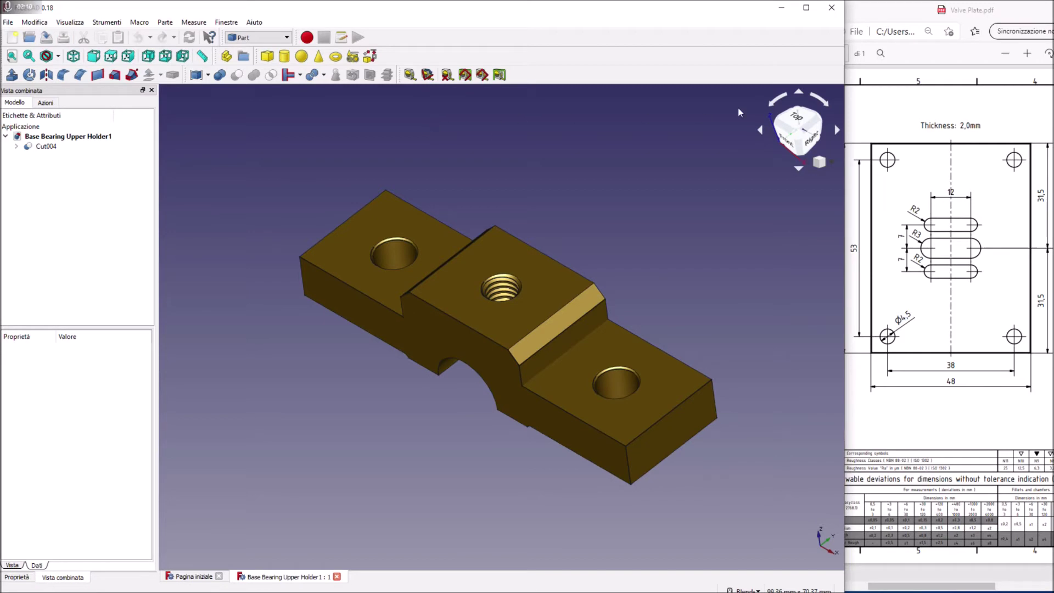
{"action": "left_click", "coordinate": [337, 576]}
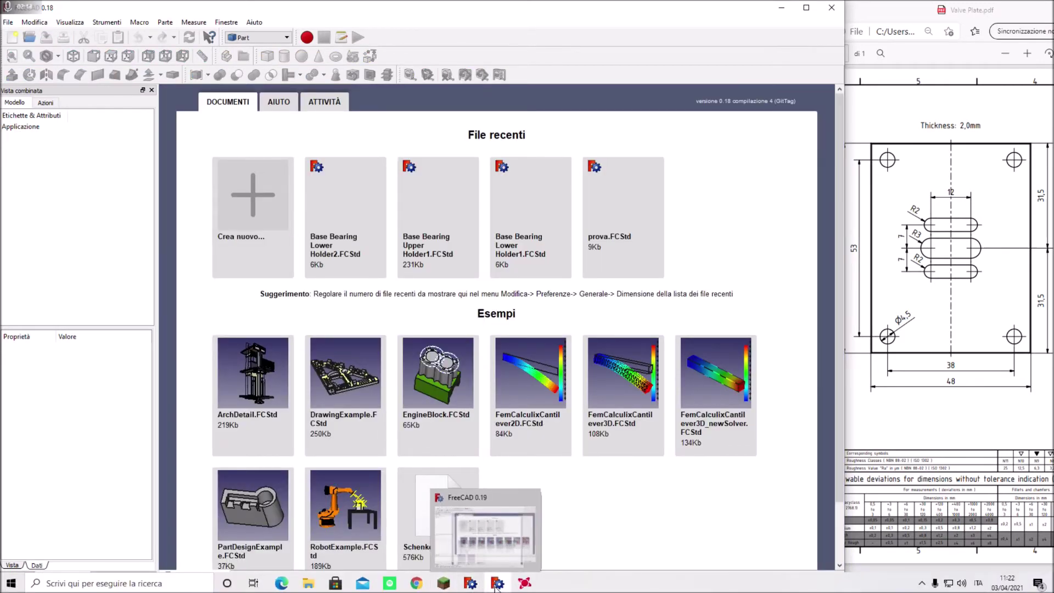
Bring the FreeCAD 0.19 window with the gold holder back to the front
{"action": "left_click", "coordinate": [497, 584]}
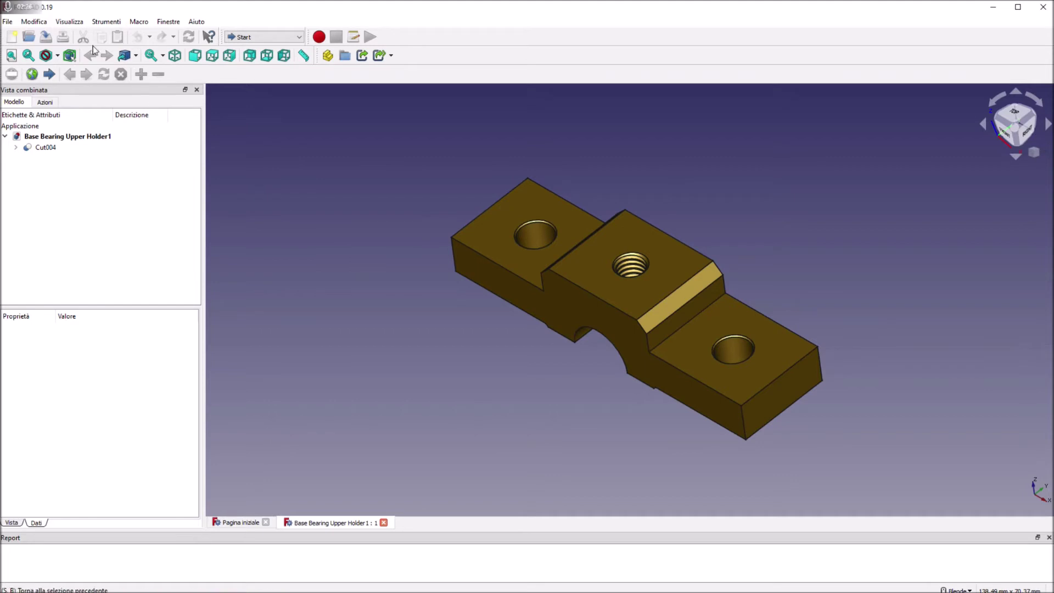
{"action": "left_click", "coordinate": [97, 22]}
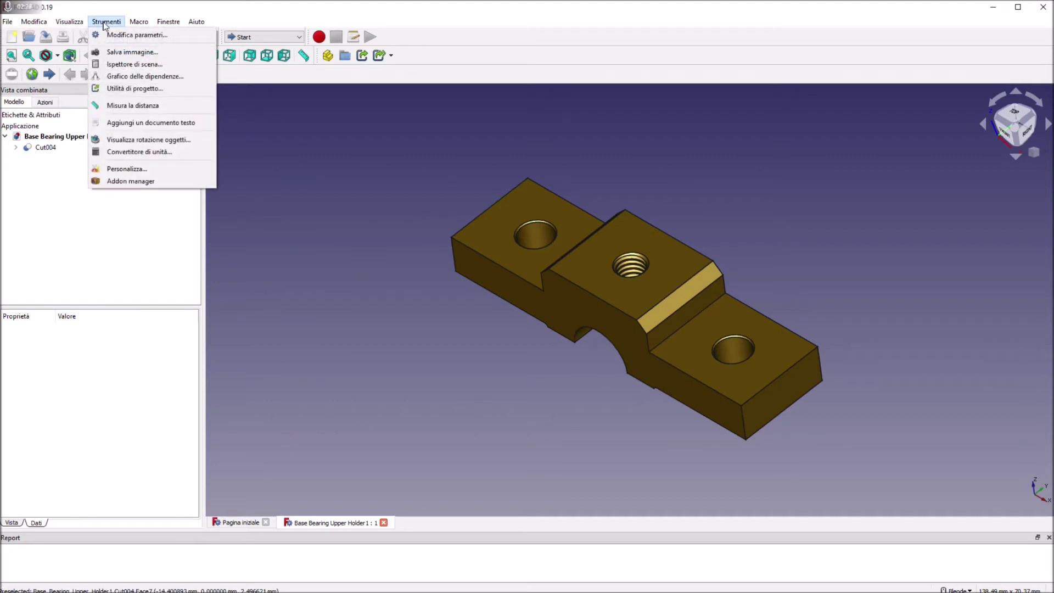
{"action": "left_click", "coordinate": [150, 139]}
{"action": "left_click_drag", "start_coordinate": [510, 219], "coordinate": [140, 211]}
{"action": "left_click", "coordinate": [110, 348]}
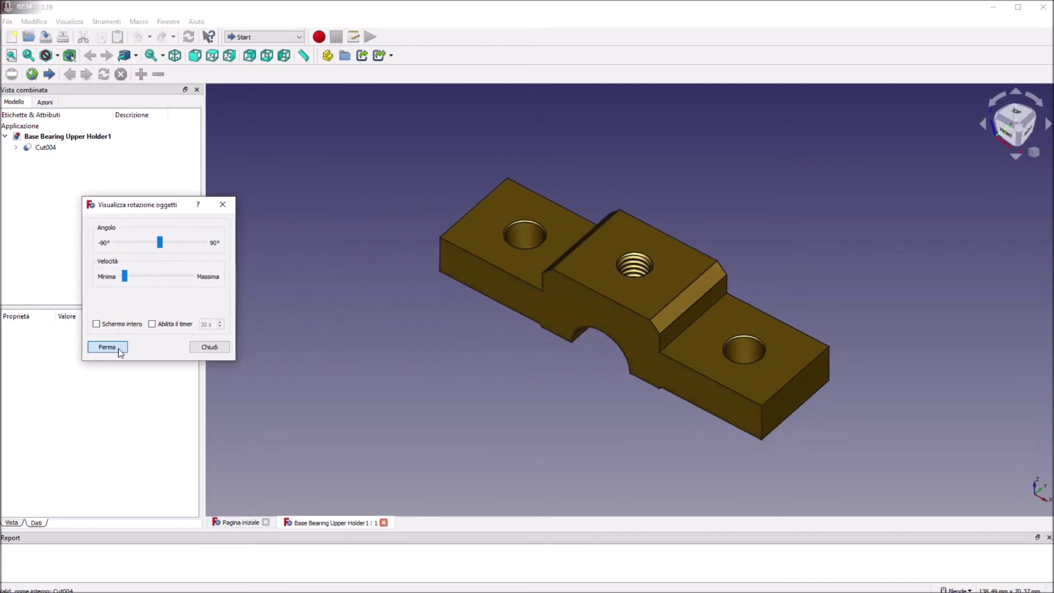
{"action": "left_click_drag", "start_coordinate": [132, 271], "coordinate": [135, 276]}
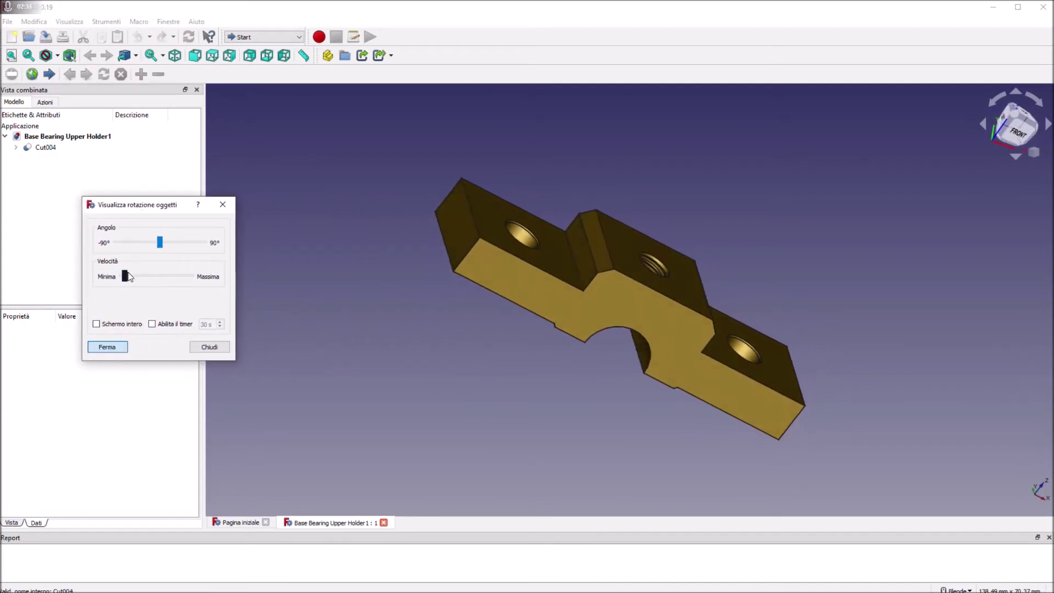
{"action": "left_click_drag", "start_coordinate": [134, 277], "coordinate": [138, 276]}
{"action": "left_click_drag", "start_coordinate": [160, 243], "coordinate": [182, 242]}
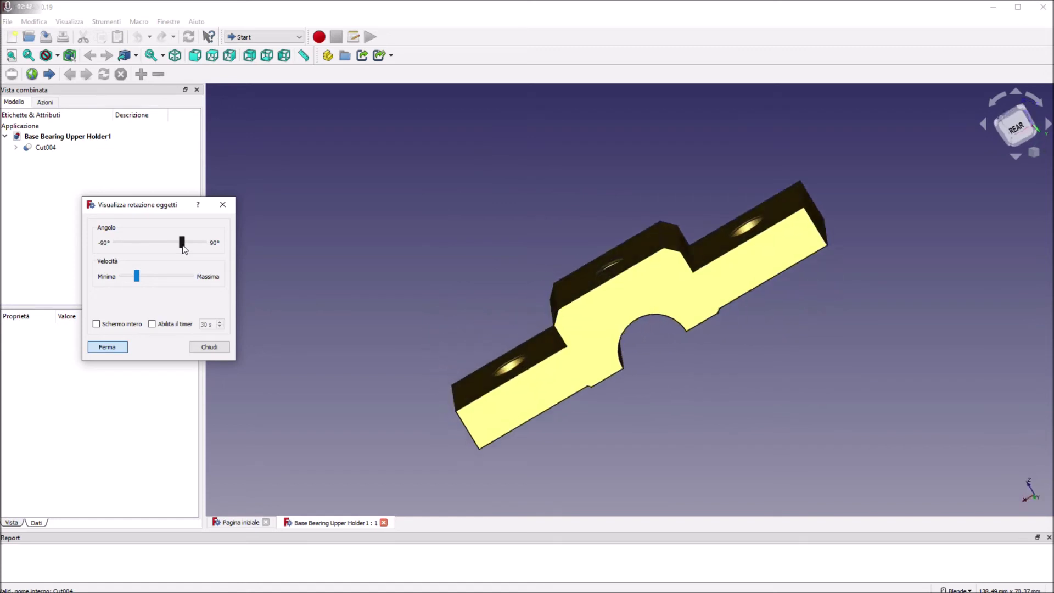
{"action": "left_click_drag", "start_coordinate": [182, 245], "coordinate": [148, 246]}
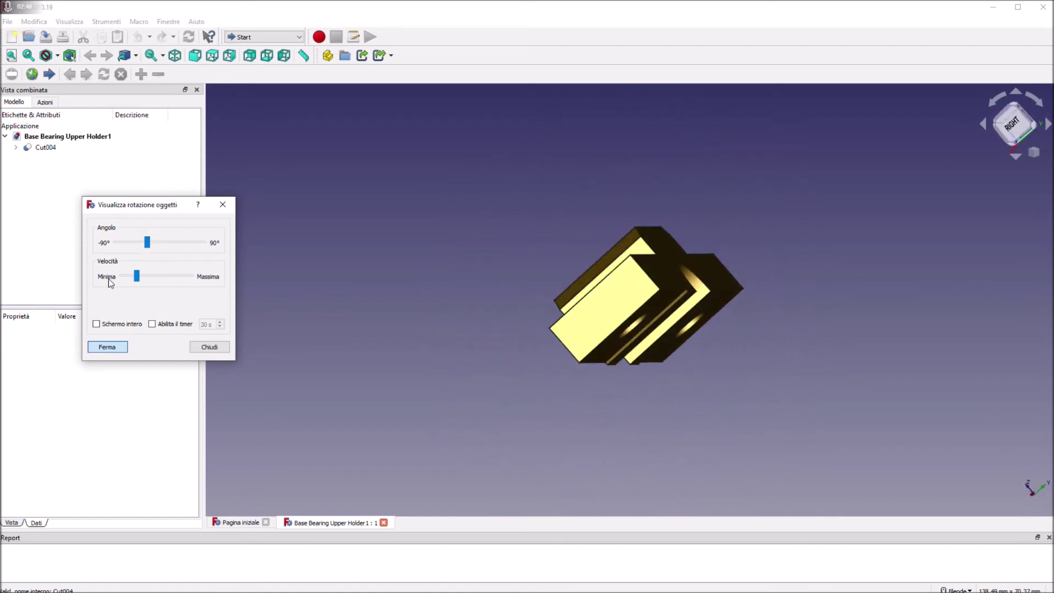
{"action": "mouse_move", "coordinate": [137, 276]}
{"action": "left_mouse_down"}
{"action": "mouse_move", "coordinate": [163, 276]}
{"action": "mouse_move", "coordinate": [132, 280]}
{"action": "left_mouse_up"}
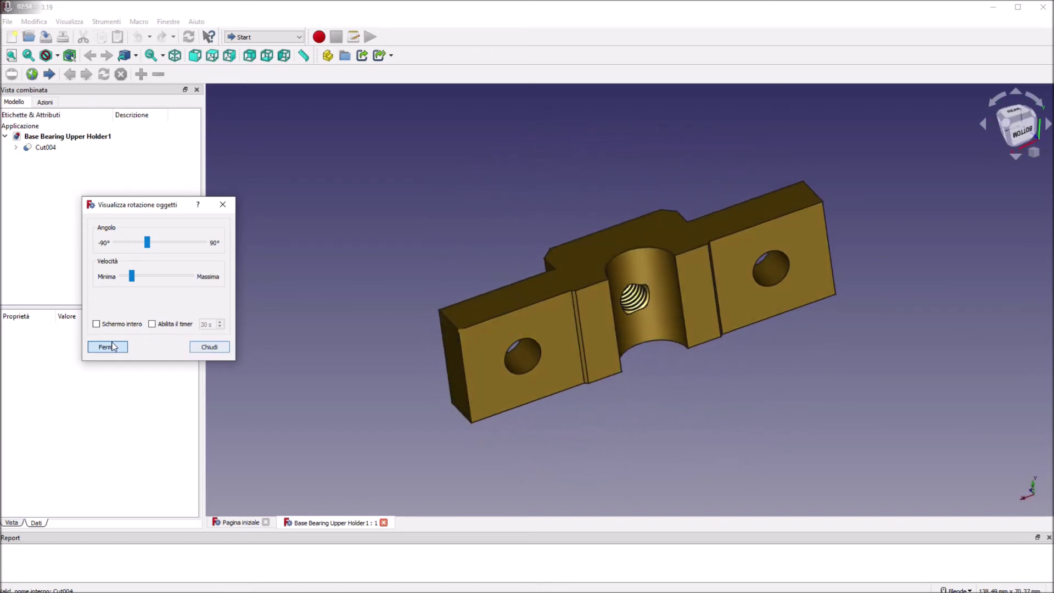
{"action": "left_click", "coordinate": [208, 347]}
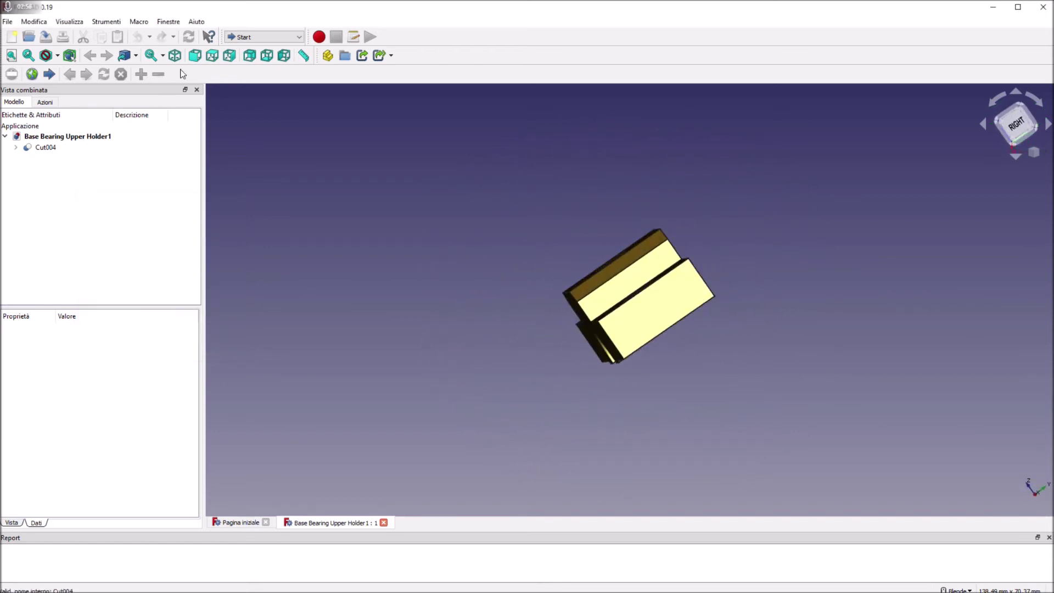
{"action": "left_click", "coordinate": [175, 57]}
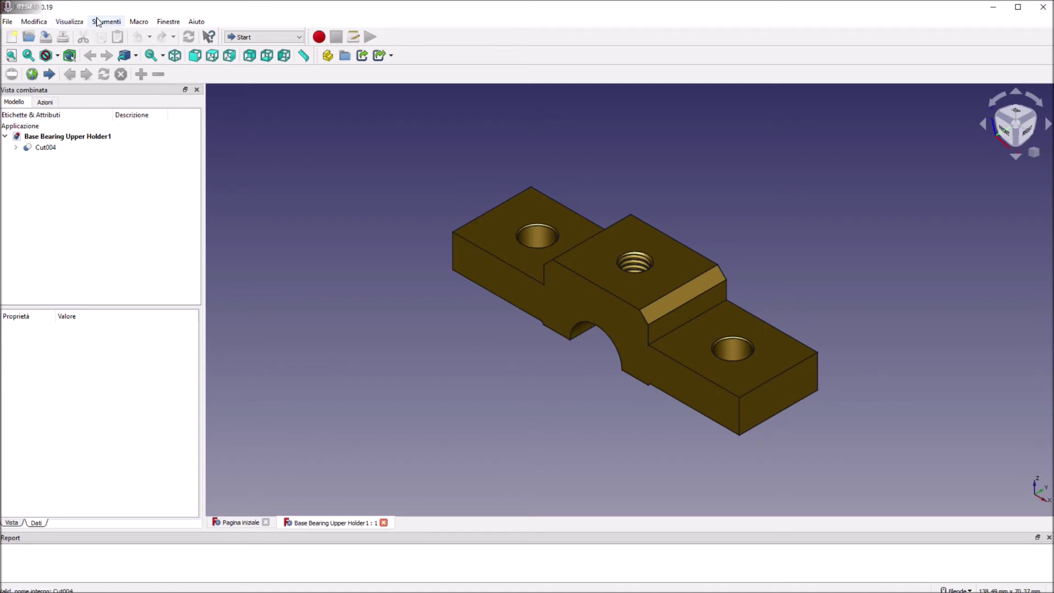
Try an X clipping plane in Piano di taglio, flipping and shifting its offset, then turn it off
{"action": "left_click", "coordinate": [71, 23]}
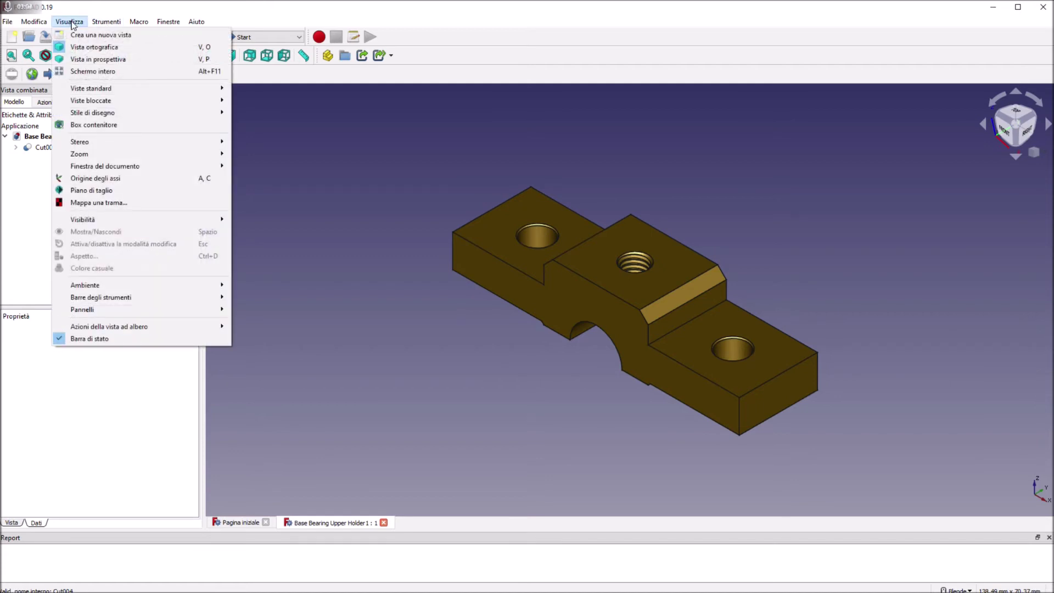
{"action": "left_click", "coordinate": [109, 192]}
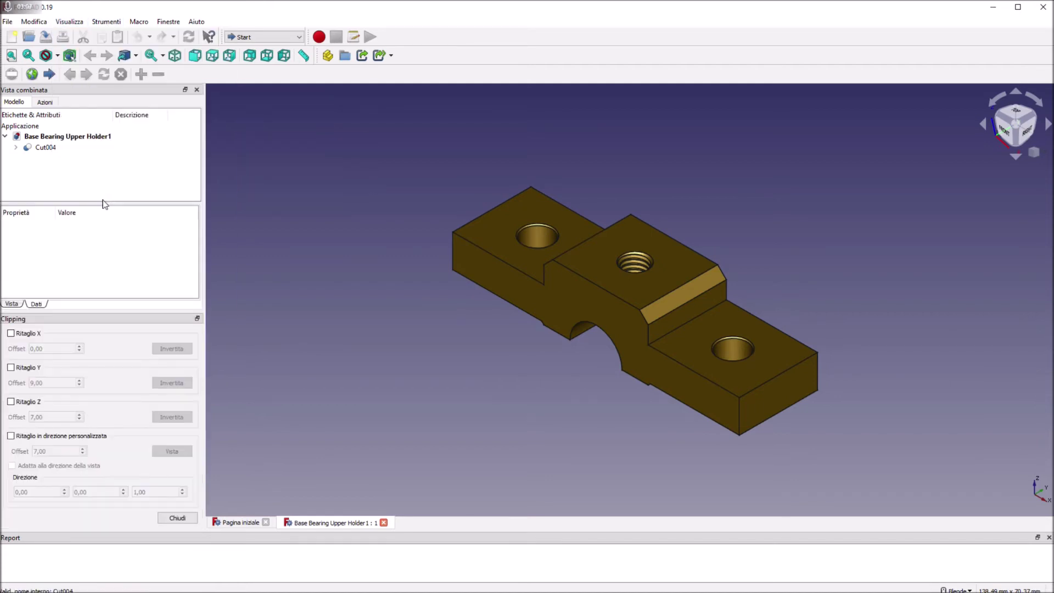
{"action": "left_click", "coordinate": [11, 334]}
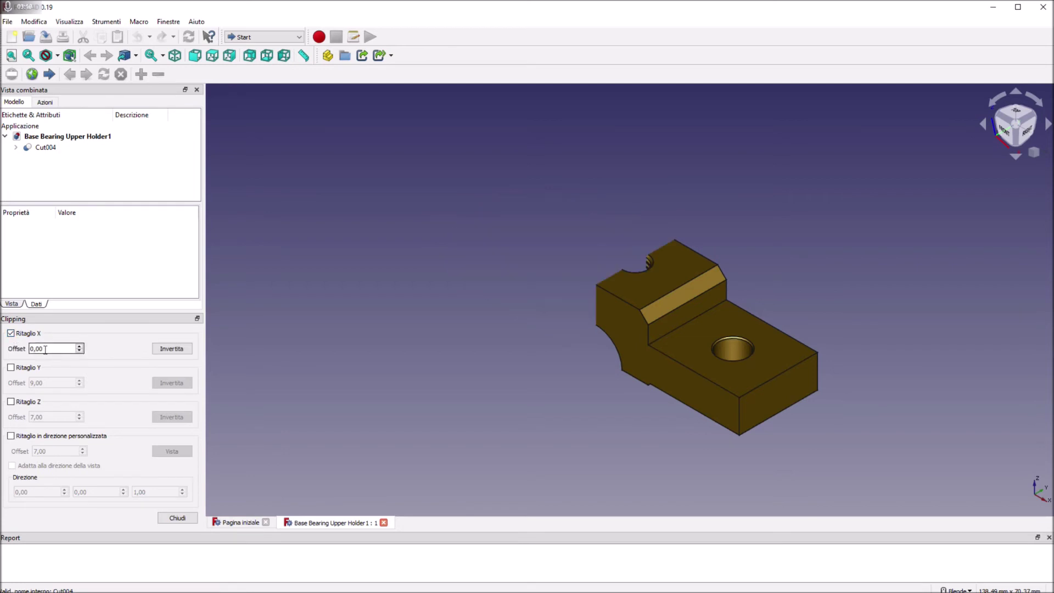
{"action": "left_click", "coordinate": [171, 349]}
{"action": "left_click", "coordinate": [57, 352]}
{"action": "scroll", "coordinate": [56, 349], "scroll_direction": "up", "scroll_amount": 1}
{"action": "scroll", "coordinate": [56, 347], "scroll_direction": "up", "scroll_amount": 1}
{"action": "scroll", "coordinate": [56, 344], "scroll_direction": "up", "scroll_amount": 2}
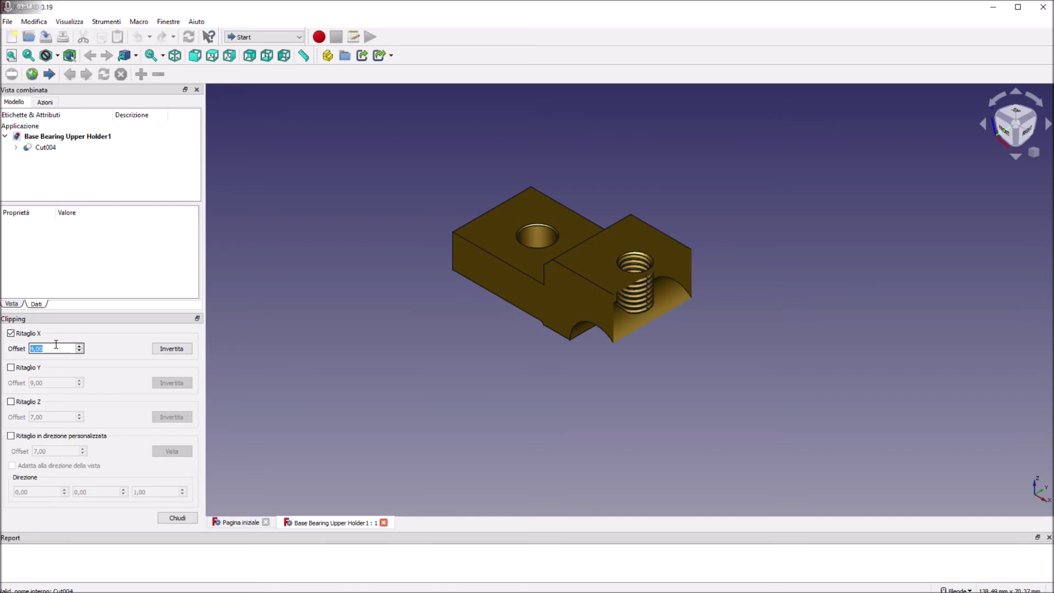
{"action": "scroll", "coordinate": [56, 345], "scroll_direction": "up", "scroll_amount": 6}
{"action": "scroll", "coordinate": [55, 344], "scroll_direction": "up", "scroll_amount": 6}
{"action": "scroll", "coordinate": [55, 344], "scroll_direction": "up", "scroll_amount": 6}
{"action": "scroll", "coordinate": [55, 344], "scroll_direction": "up", "scroll_amount": 6}
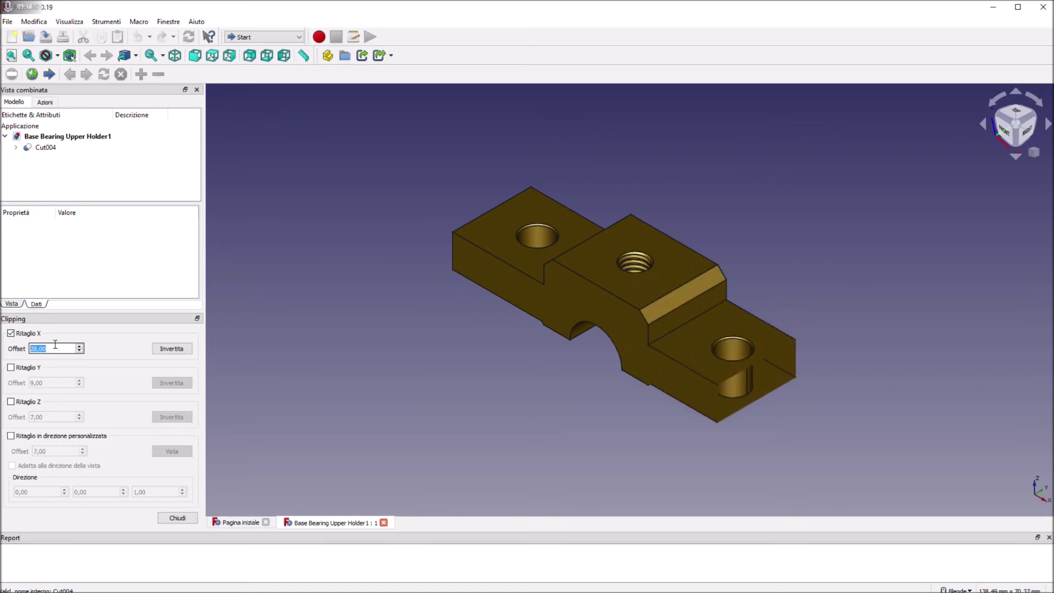
{"action": "scroll", "coordinate": [55, 344], "scroll_direction": "up", "scroll_amount": 6}
{"action": "scroll", "coordinate": [56, 345], "scroll_direction": "up", "scroll_amount": 5}
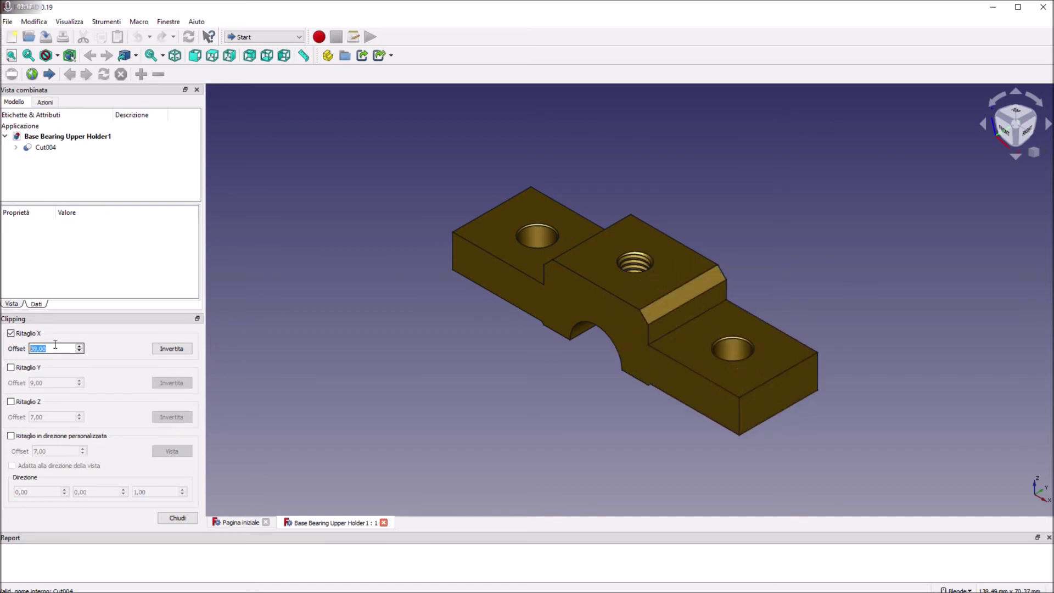
{"action": "left_click", "coordinate": [11, 367]}
Enable Y clipping with an offset of 10,00
{"action": "left_click", "coordinate": [10, 333]}
{"action": "left_click", "coordinate": [58, 381]}
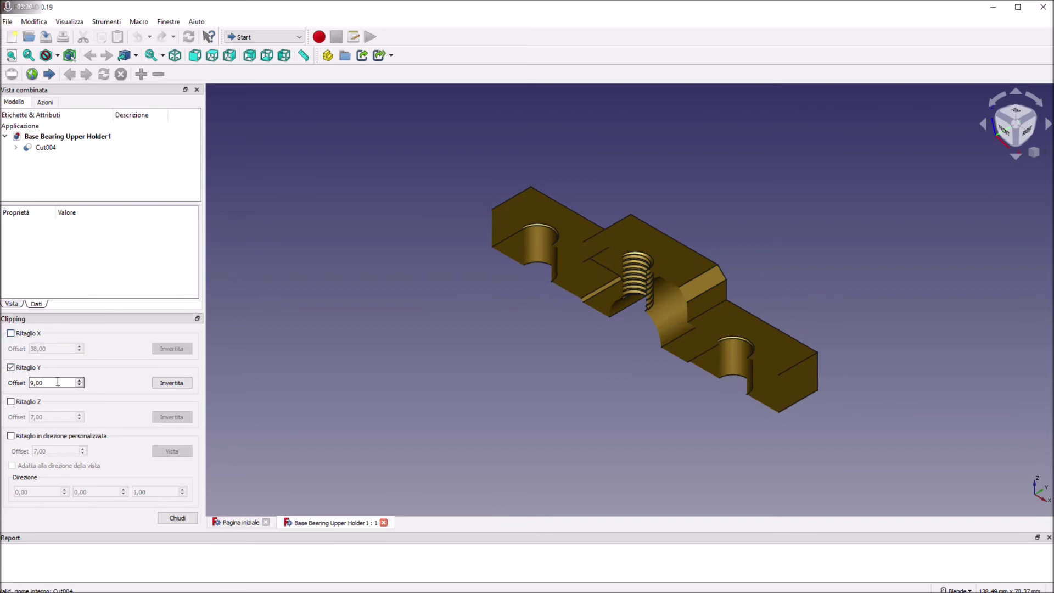
{"action": "scroll", "coordinate": [58, 382], "scroll_direction": "down", "scroll_amount": 3}
{"action": "scroll", "coordinate": [58, 382], "scroll_direction": "down", "scroll_amount": 3}
{"action": "scroll", "coordinate": [57, 382], "scroll_direction": "up", "scroll_amount": 1}
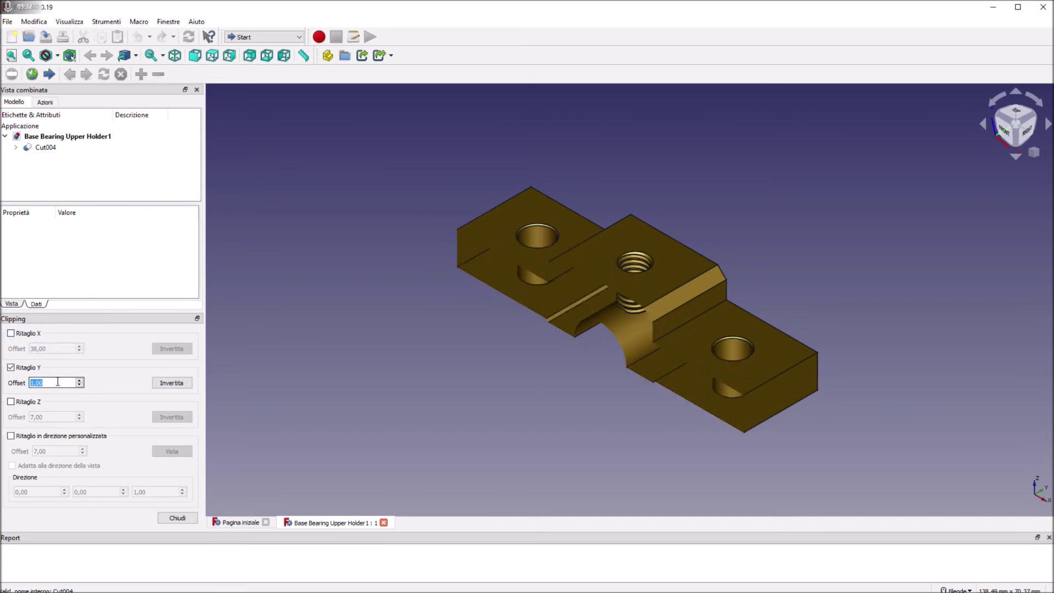
{"action": "scroll", "coordinate": [58, 381], "scroll_direction": "up", "scroll_amount": 2}
{"action": "scroll", "coordinate": [58, 381], "scroll_direction": "up", "scroll_amount": 7}
{"action": "scroll", "coordinate": [58, 382], "scroll_direction": "down", "scroll_amount": 2}
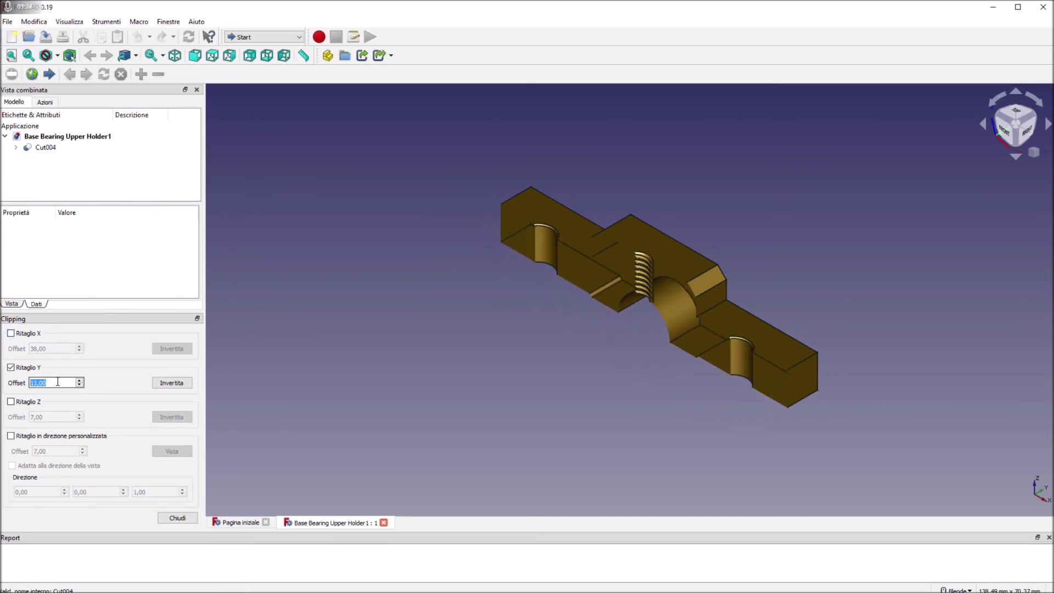
View the Y section from the front, then orbit to an angled perspective of the cut
{"action": "left_click", "coordinate": [591, 423]}
{"action": "key", "text": "1"}
{"action": "middle_click_drag", "start_coordinate": [590, 423], "coordinate": [609, 406]}
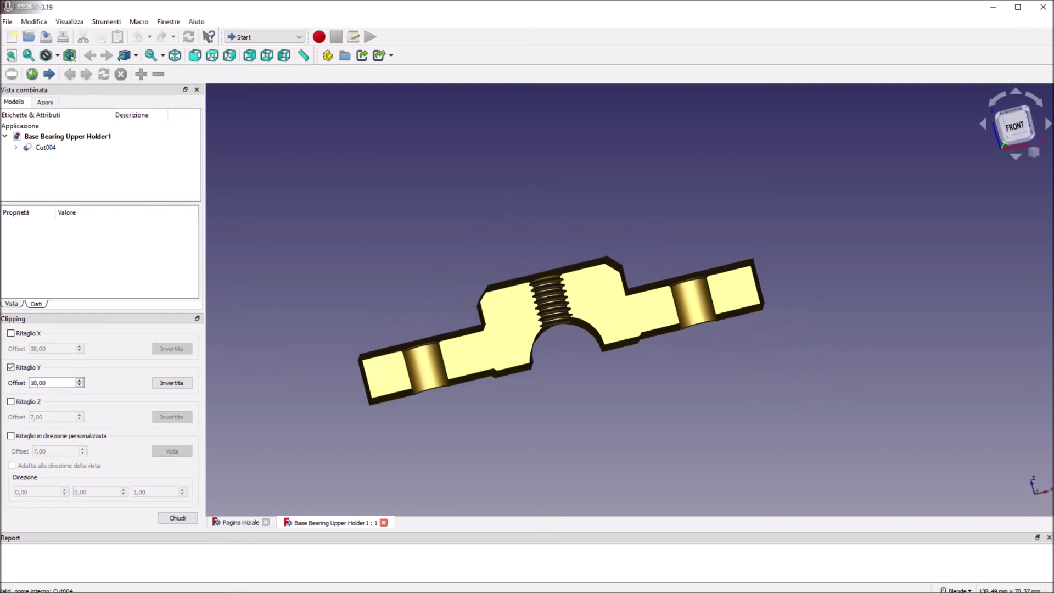
{"action": "mouse_move", "coordinate": [591, 352]}
{"action": "middle_mouse_down"}
{"action": "mouse_move", "coordinate": [609, 341]}
{"action": "mouse_move", "coordinate": [549, 307]}
{"action": "mouse_move", "coordinate": [598, 417]}
{"action": "mouse_move", "coordinate": [420, 506]}
{"action": "middle_mouse_up"}
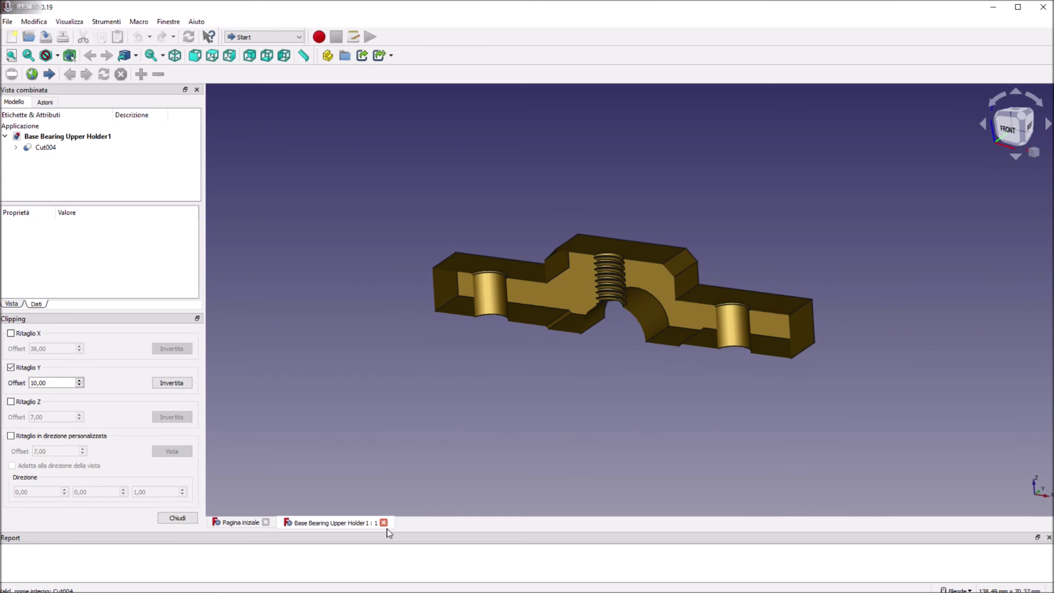